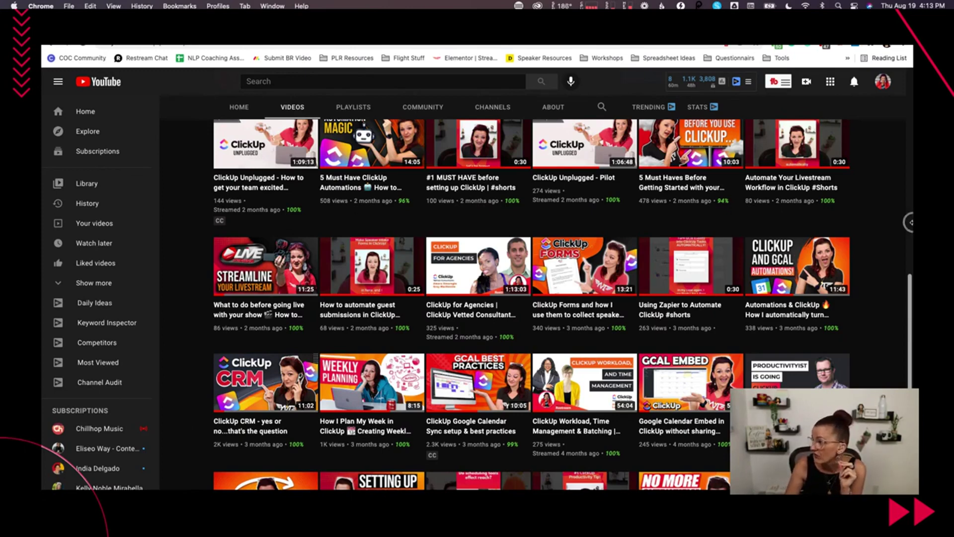
# - Widen the browser window to show ClickUp's Everything calendar for August 2021
pyautogui.moveTo(906, 222); pyautogui.dragTo(923, 222)
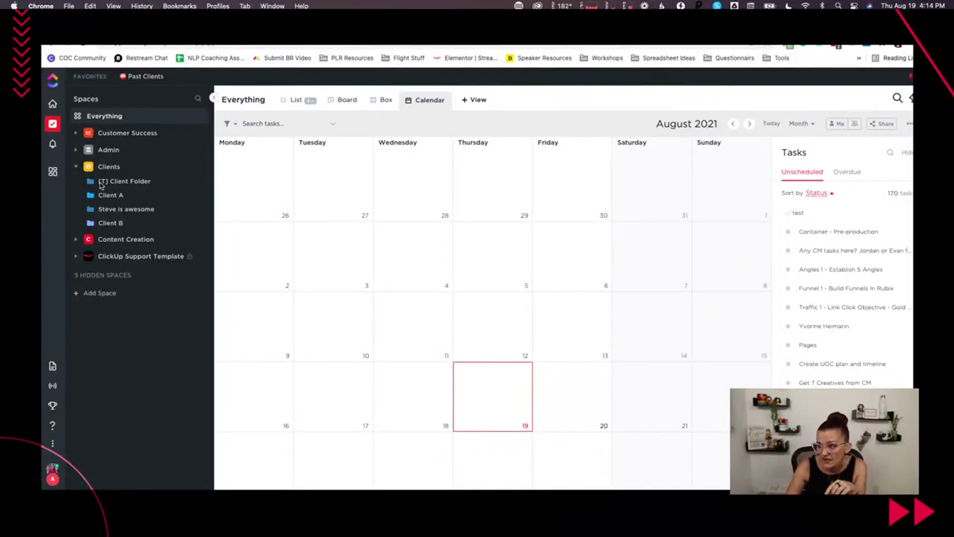
# - Create a new folder named 'Client CU Unplugged' under the Clients space
pyautogui.click(121, 183)
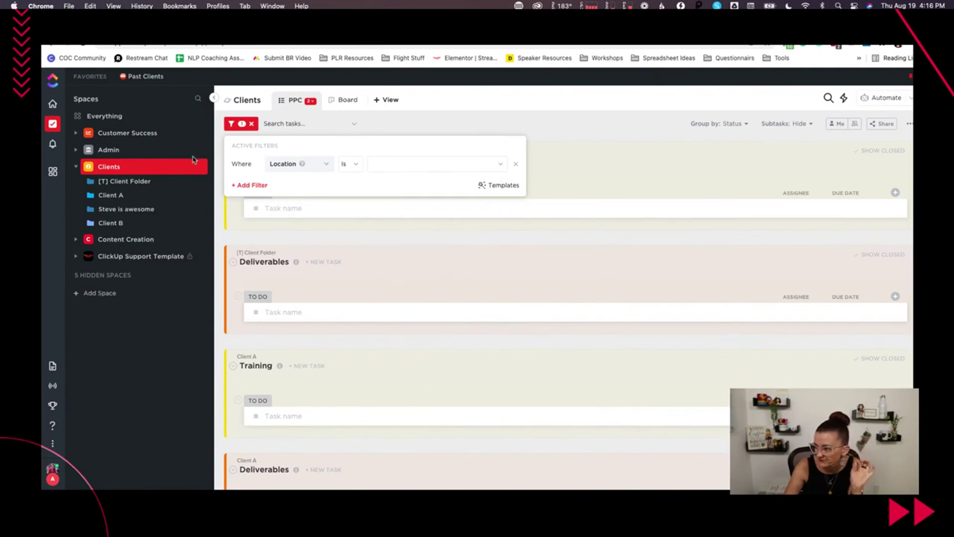
pyautogui.click(198, 166)
pyautogui.click(198, 167)
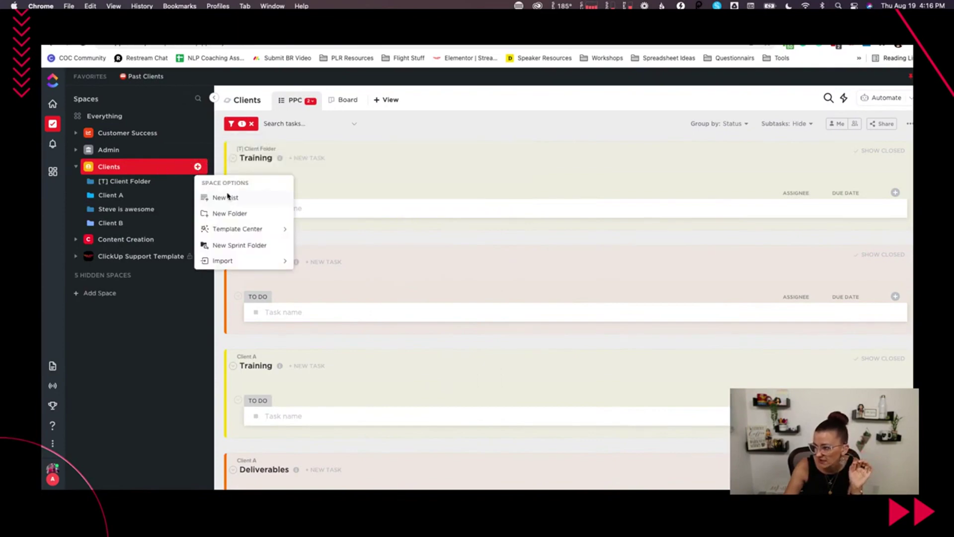
pyautogui.click(229, 215)
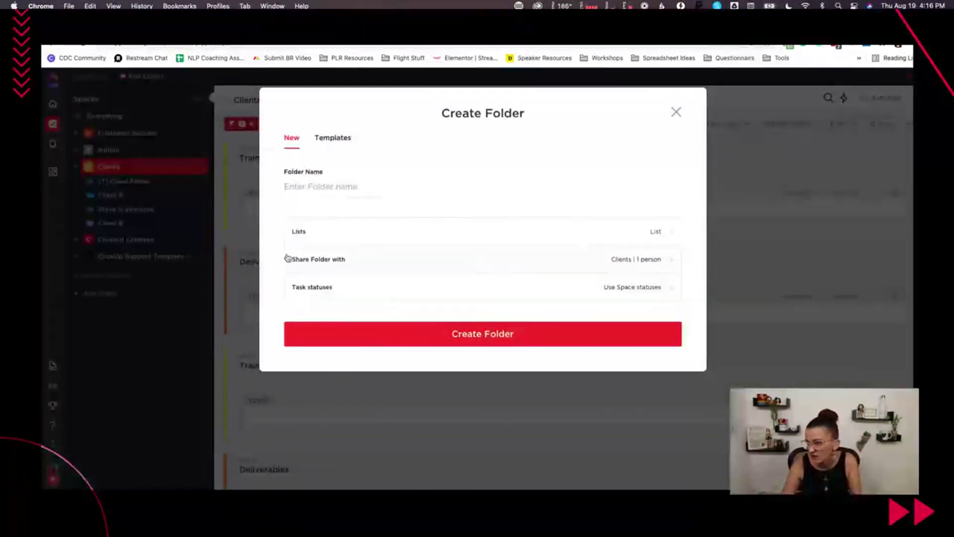
pyautogui.write('Q')
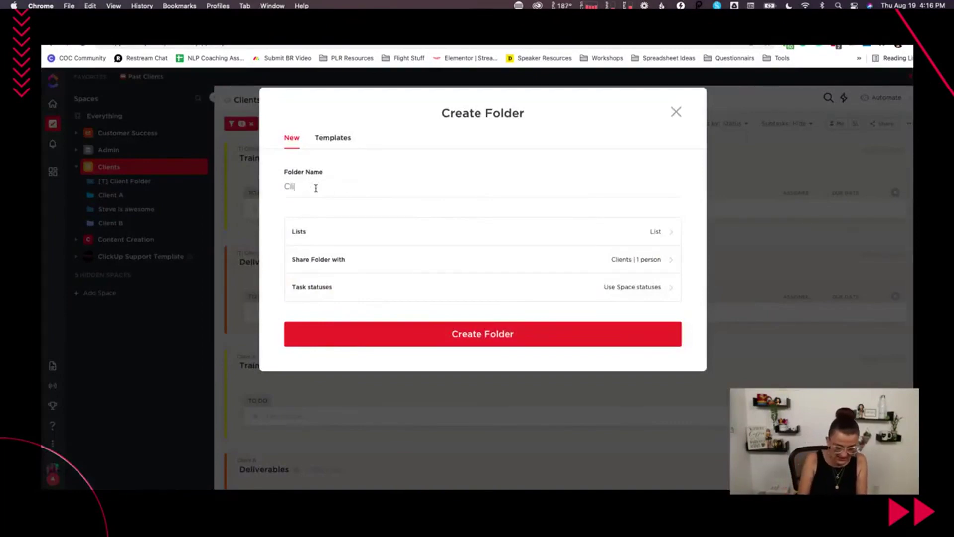
pyautogui.write('lient CJ')
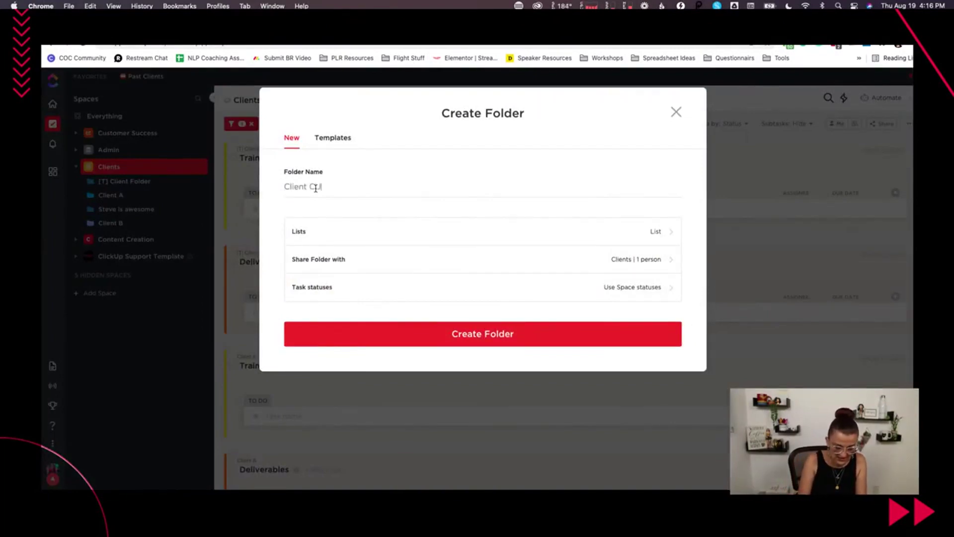
pyautogui.write(' UNI')
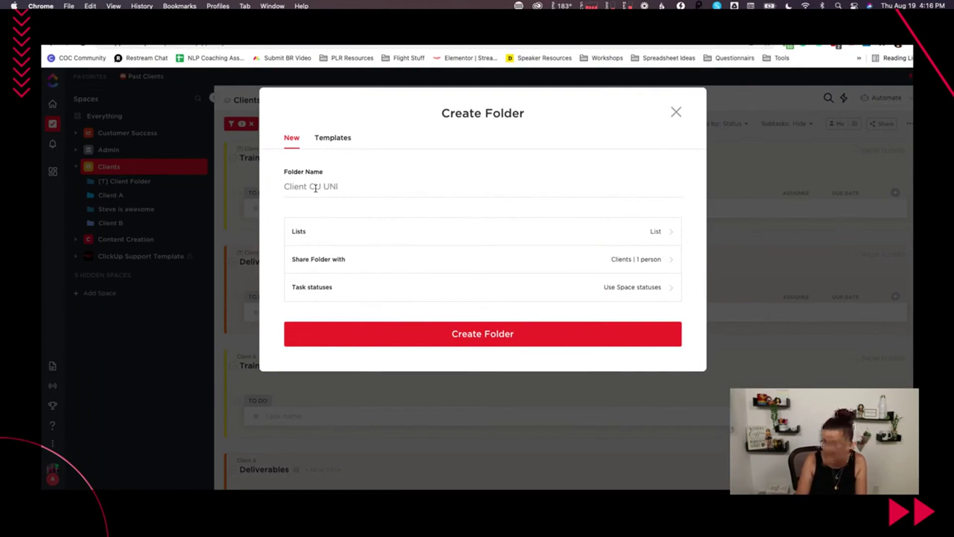
pyautogui.press('BackSpace')
pyautogui.write('nplu')
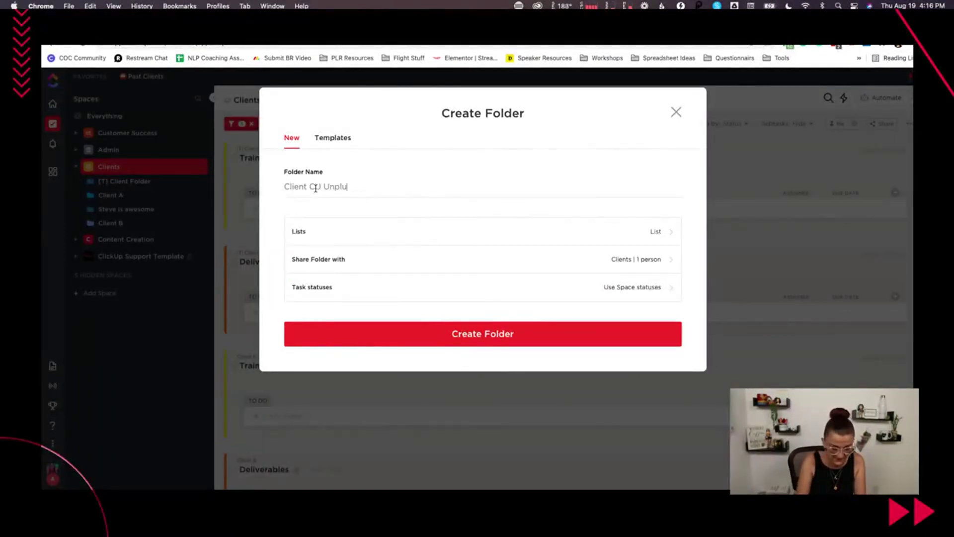
pyautogui.write('gged')
pyautogui.press('Return')
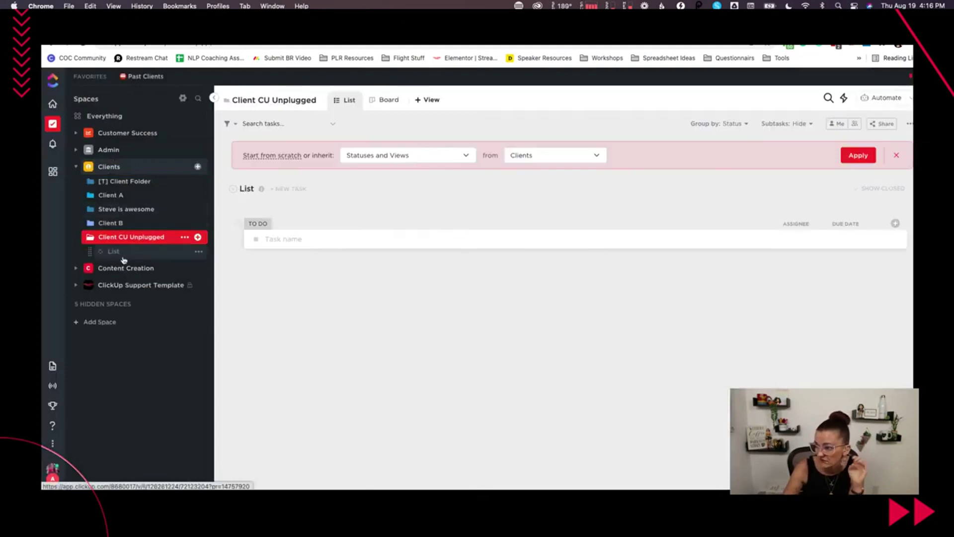
# - Rename the new folder's default list to 'PPC'
pyautogui.click(115, 252)
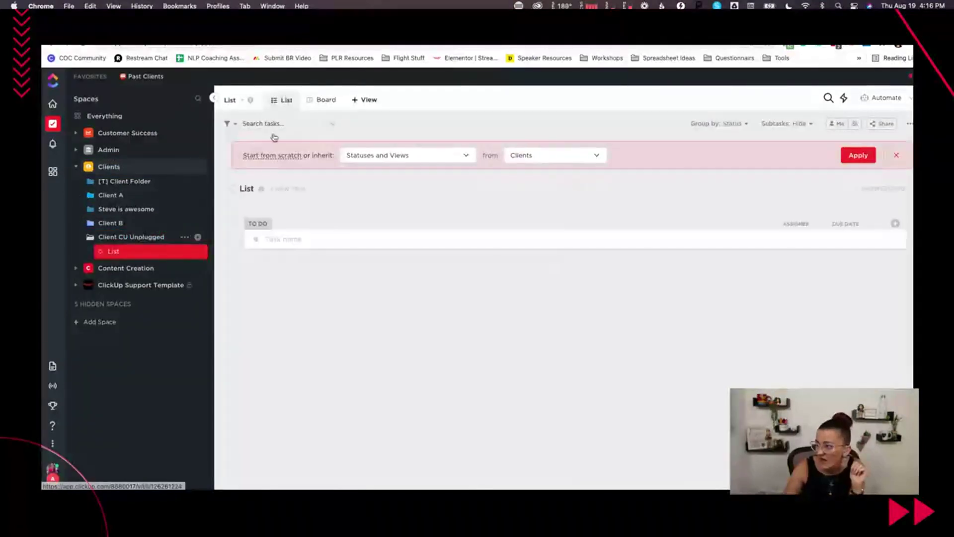
pyautogui.click(241, 101)
pyautogui.click(248, 122)
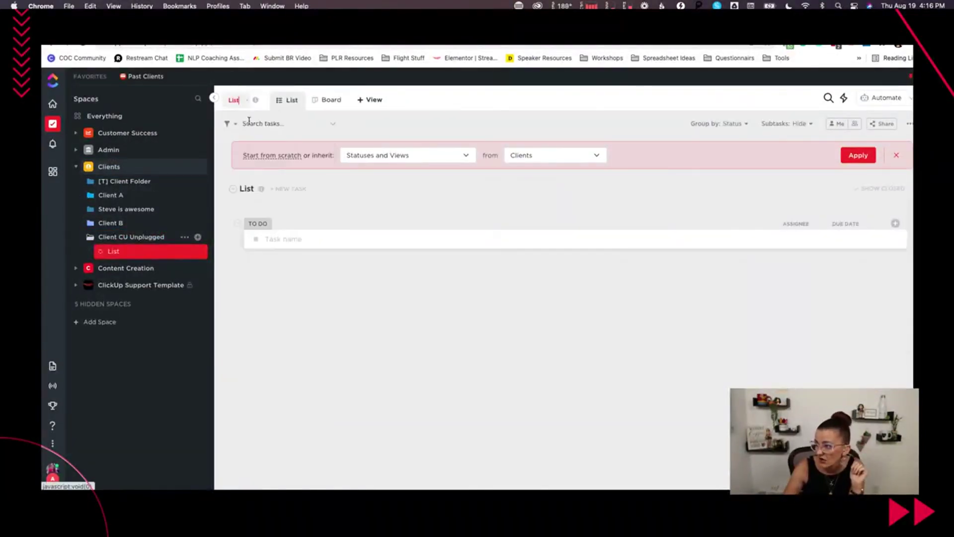
pyautogui.press('BackSpace')
pyautogui.press('BackSpace')
pyautogui.press('BackSpace')
pyautogui.press('BackSpace')
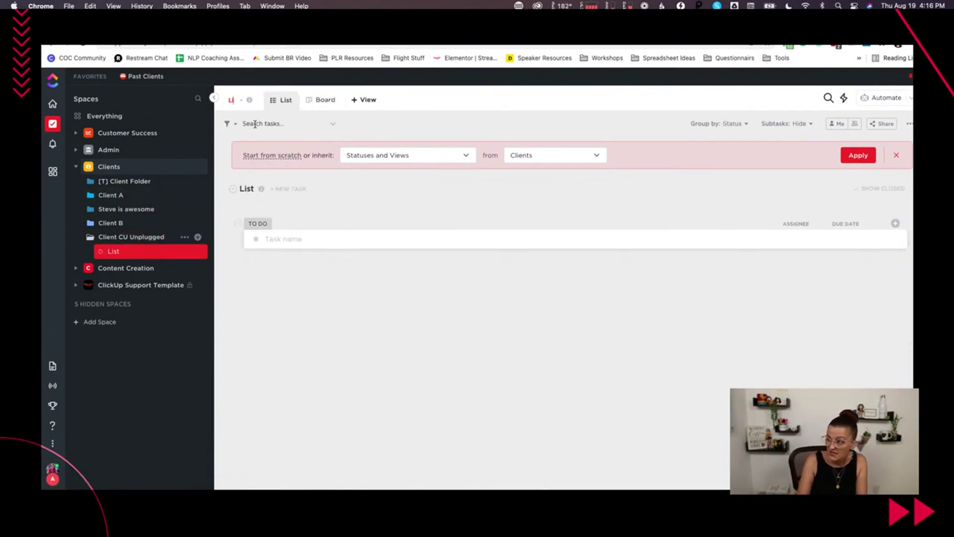
pyautogui.write('P')
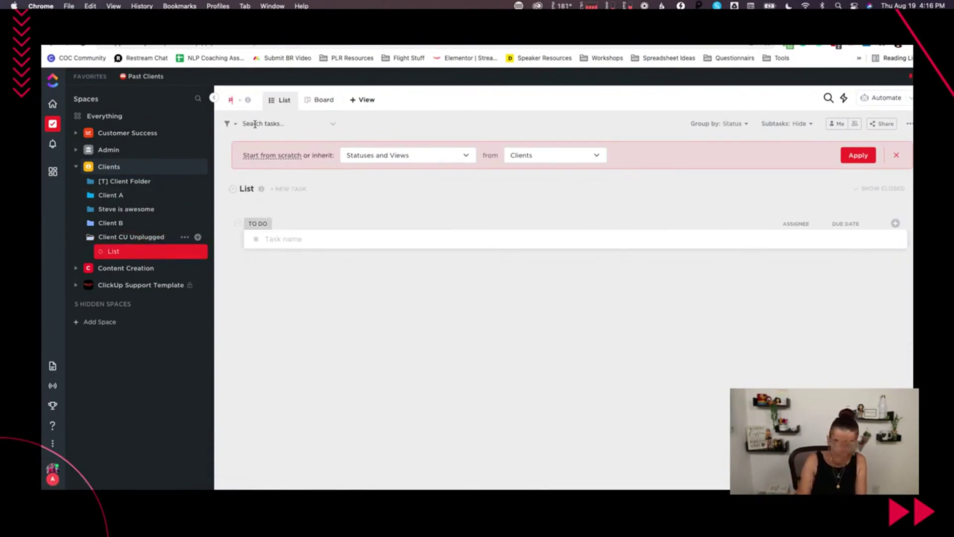
pyautogui.write('PC')
pyautogui.press('Return')
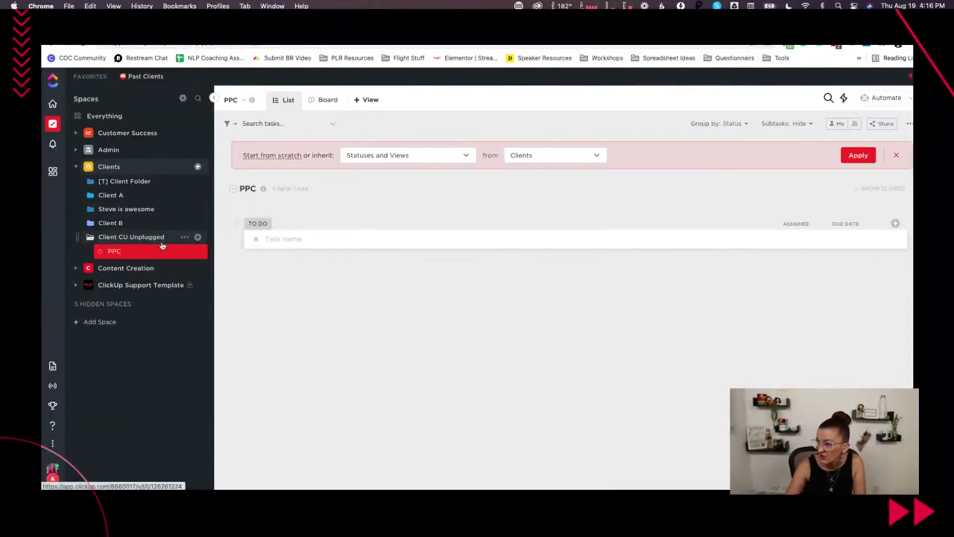
# - Create a second list named 'SM' in the Client CU Unplugged folder
pyautogui.click(198, 237)
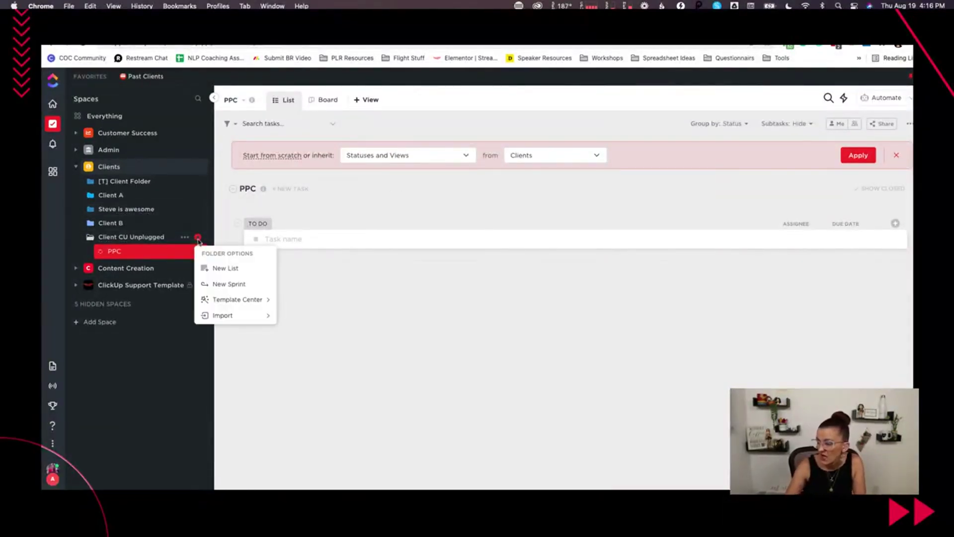
pyautogui.click(221, 269)
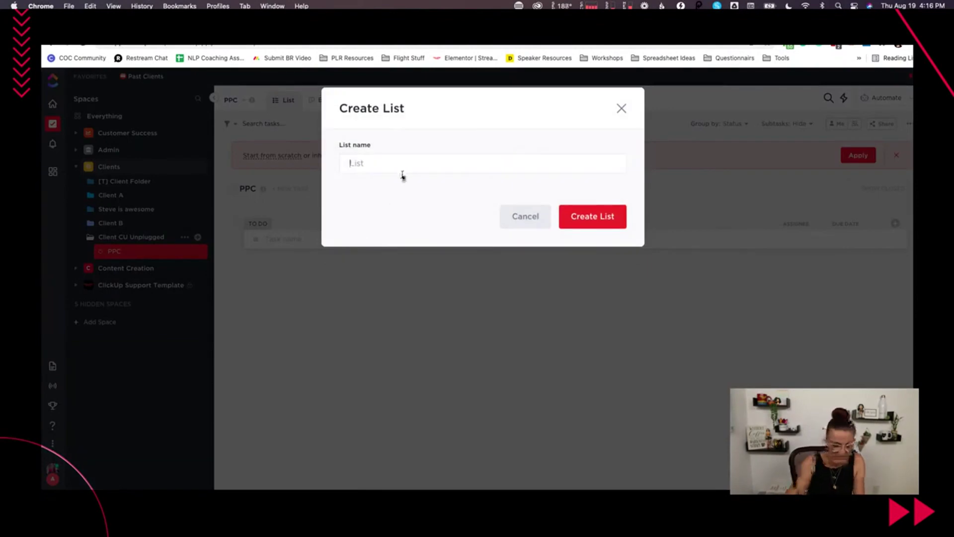
pyautogui.write('SM')
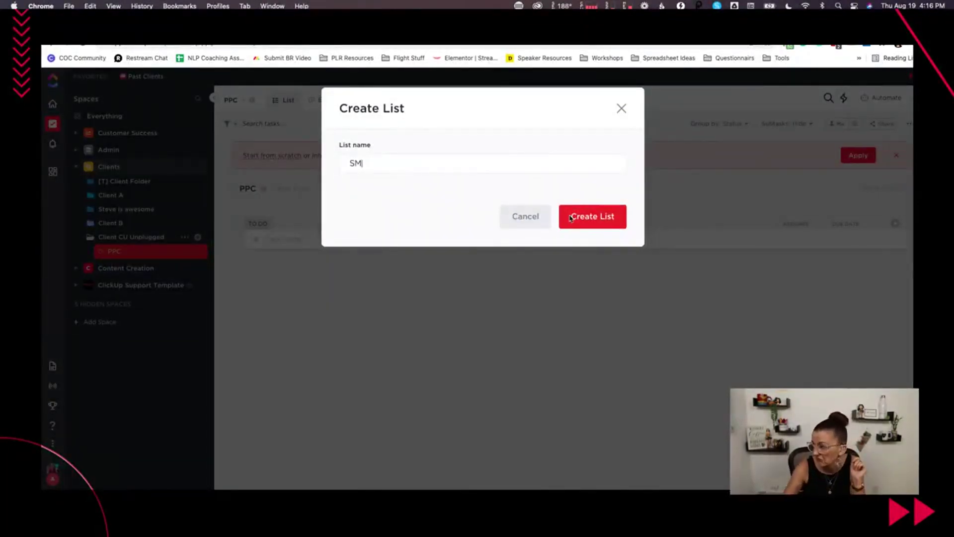
pyautogui.click(588, 216)
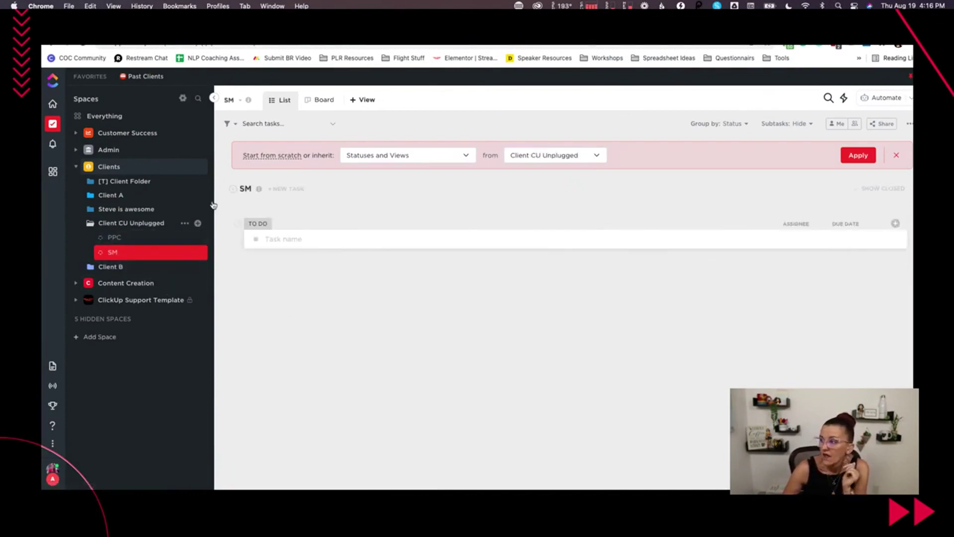
# - Filter the Clients task view to Location is PPC (Client CU Unplugged), then show the save-layout options
pyautogui.click(110, 170)
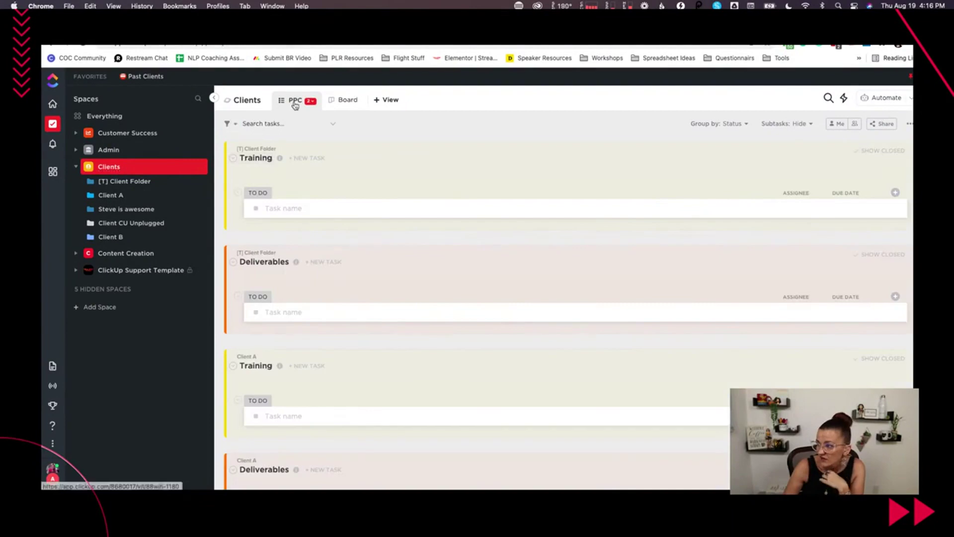
pyautogui.click(228, 124)
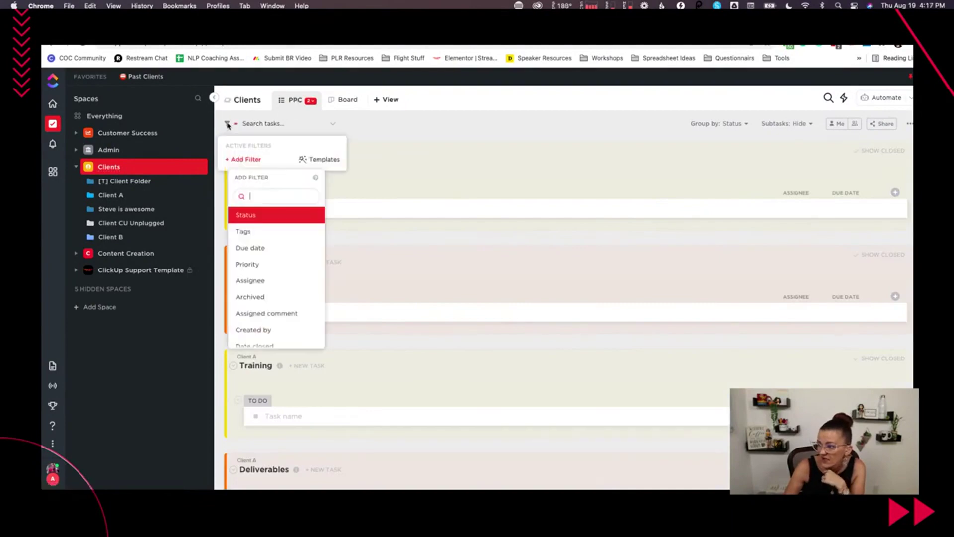
pyautogui.write('lo')
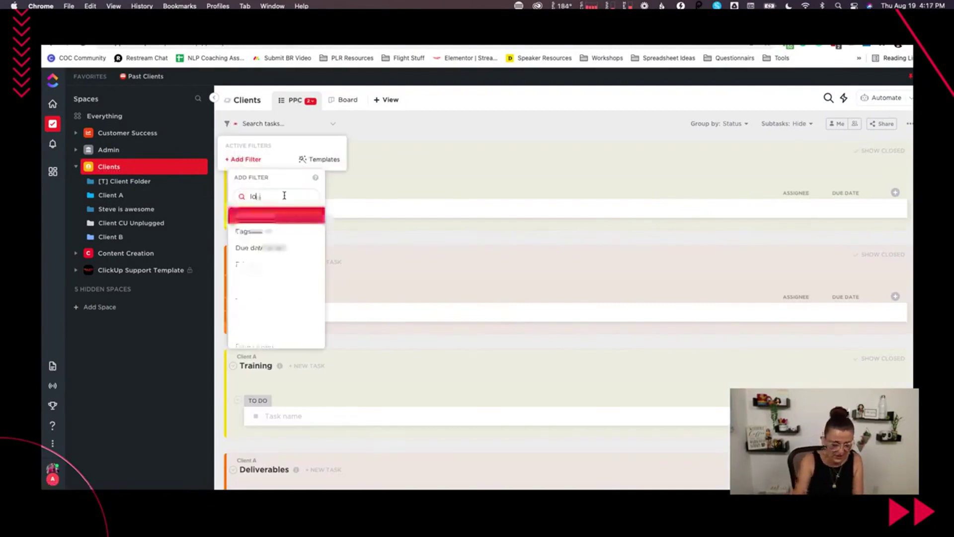
pyautogui.write('c')
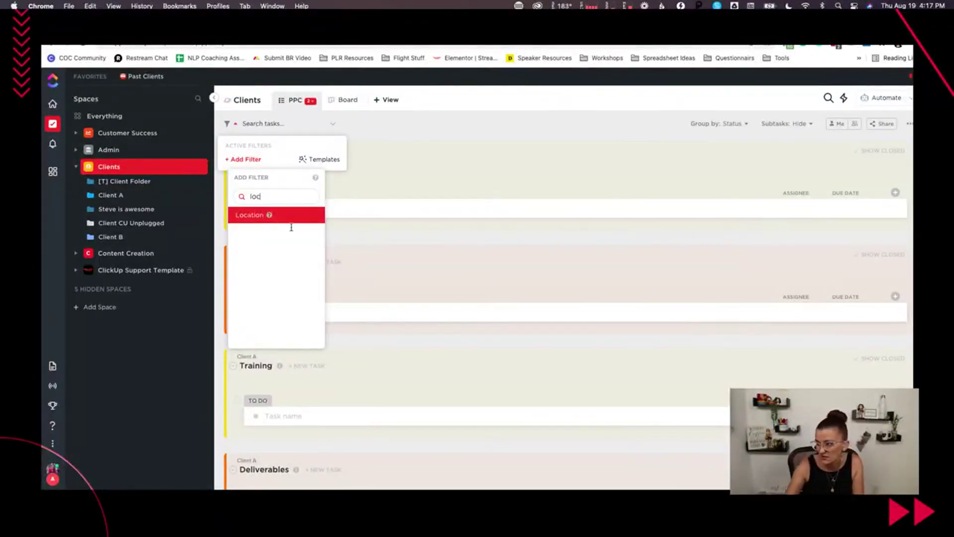
pyautogui.click(256, 218)
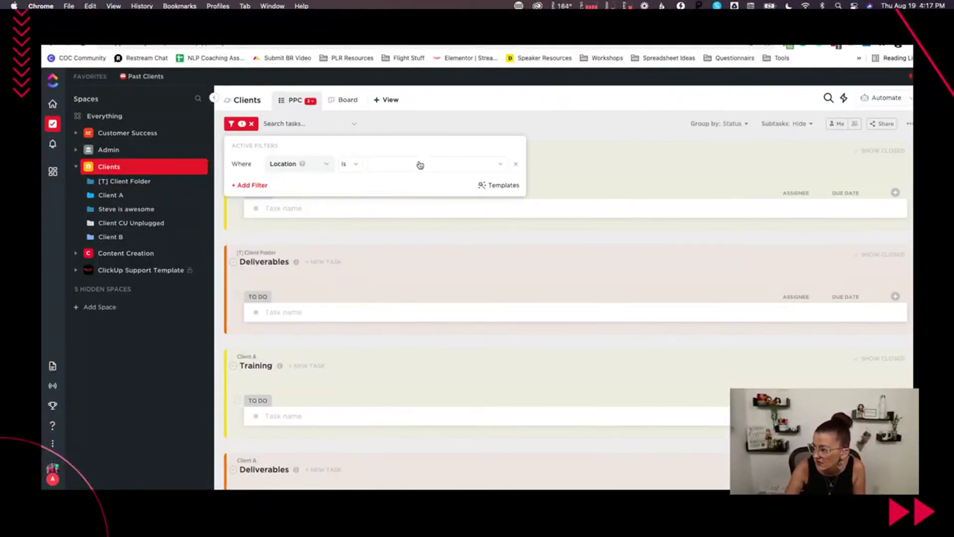
pyautogui.click(420, 165)
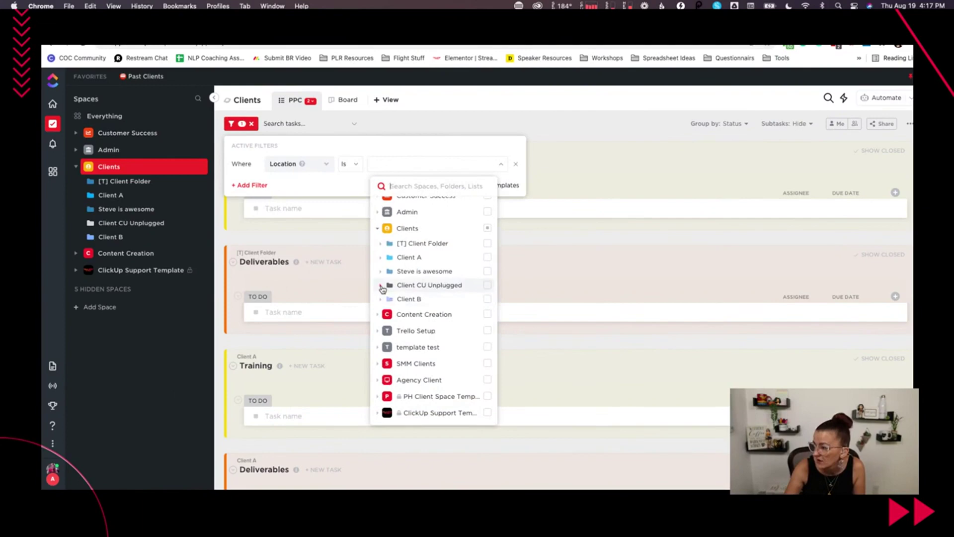
pyautogui.click(435, 290)
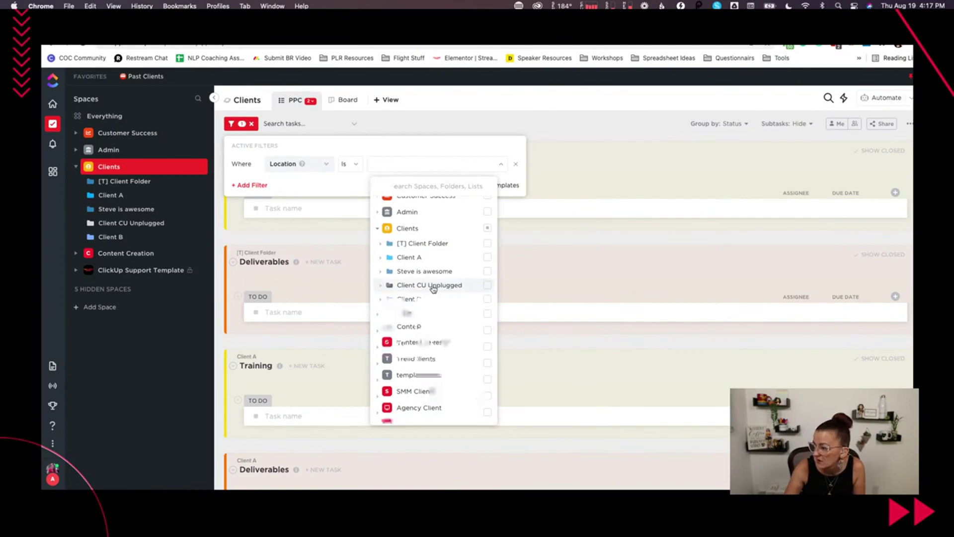
pyautogui.click(487, 299)
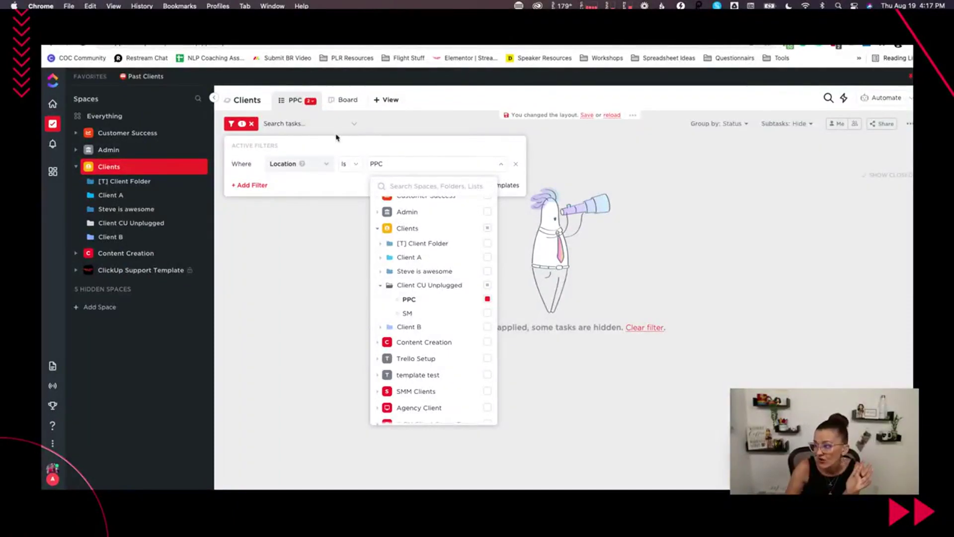
pyautogui.click(422, 128)
pyautogui.click(375, 221)
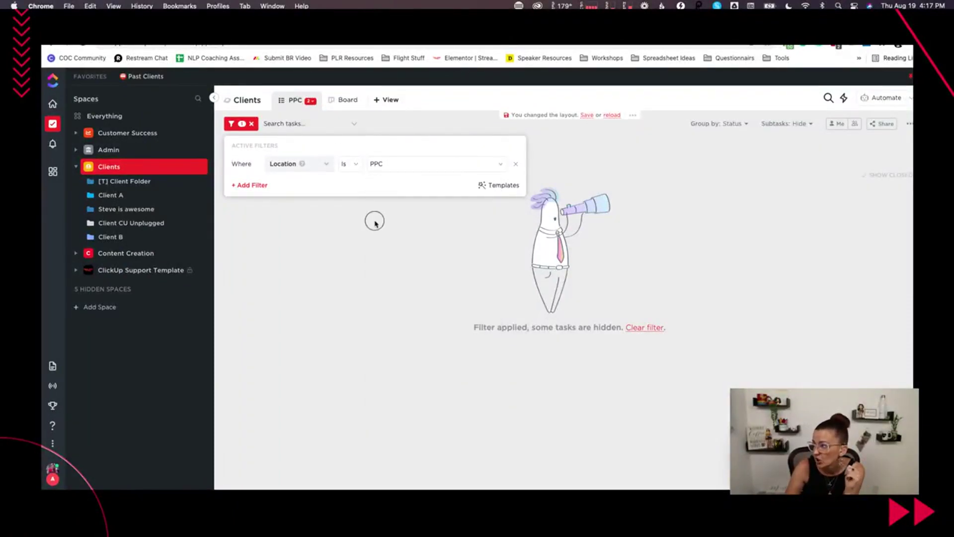
pyautogui.click(588, 116)
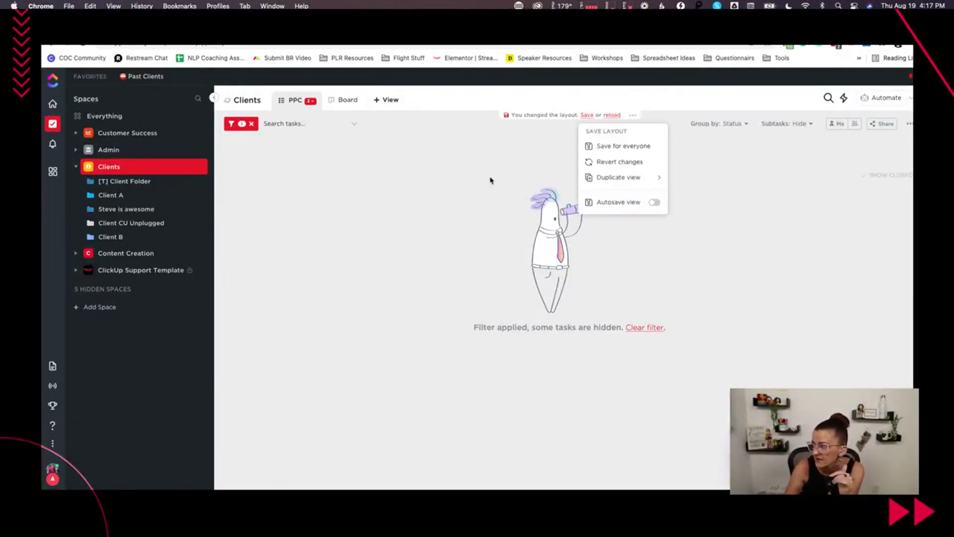
# - Turn on Autosave view, then open the Client CU Unplugged folder from the Clients sidebar
pyautogui.click(654, 202)
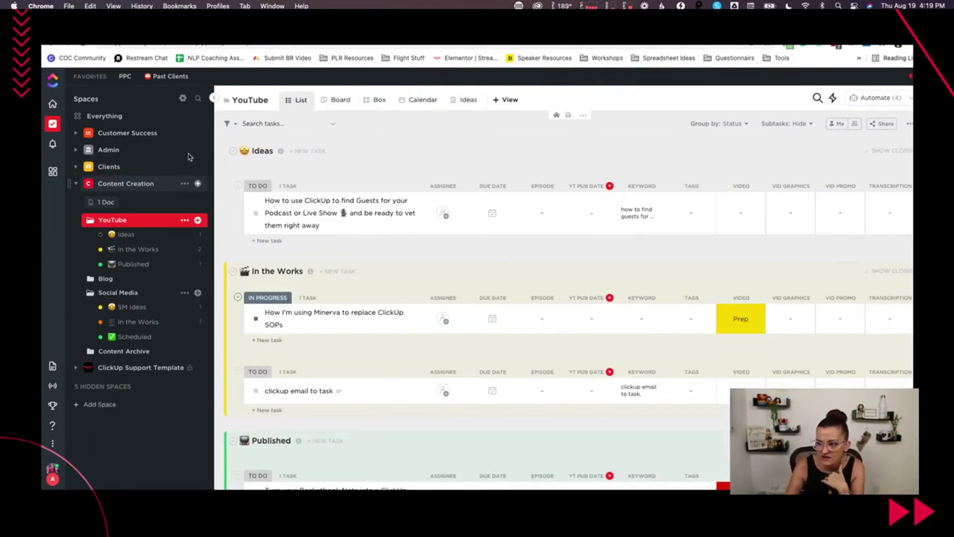
pyautogui.click(76, 167)
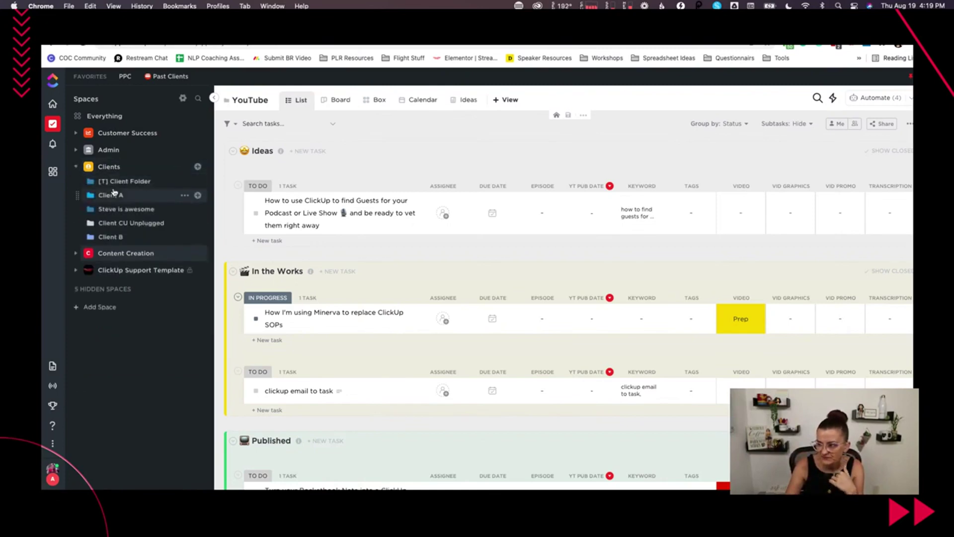
pyautogui.click(120, 224)
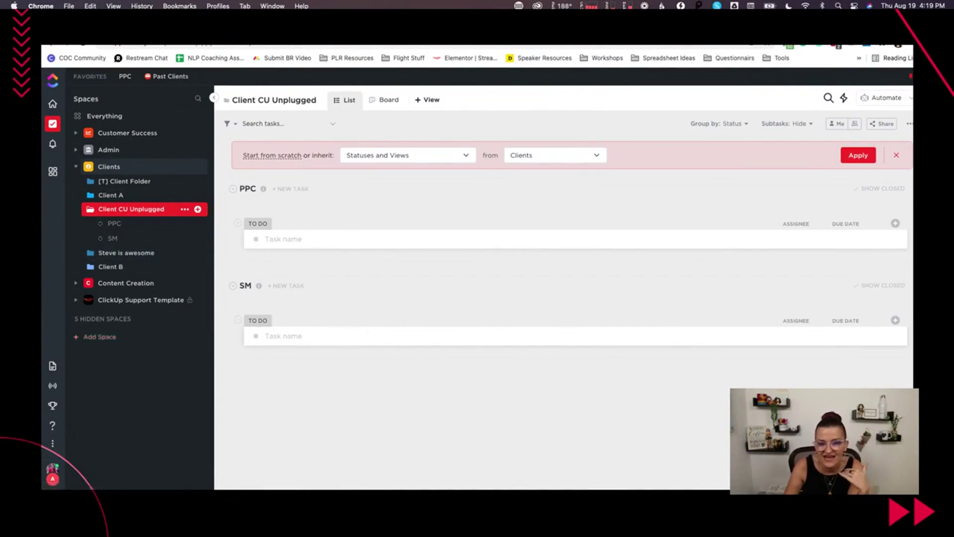
# - Show the hidden column and custom field options for the Client CU Unplugged lists
pyautogui.click(895, 225)
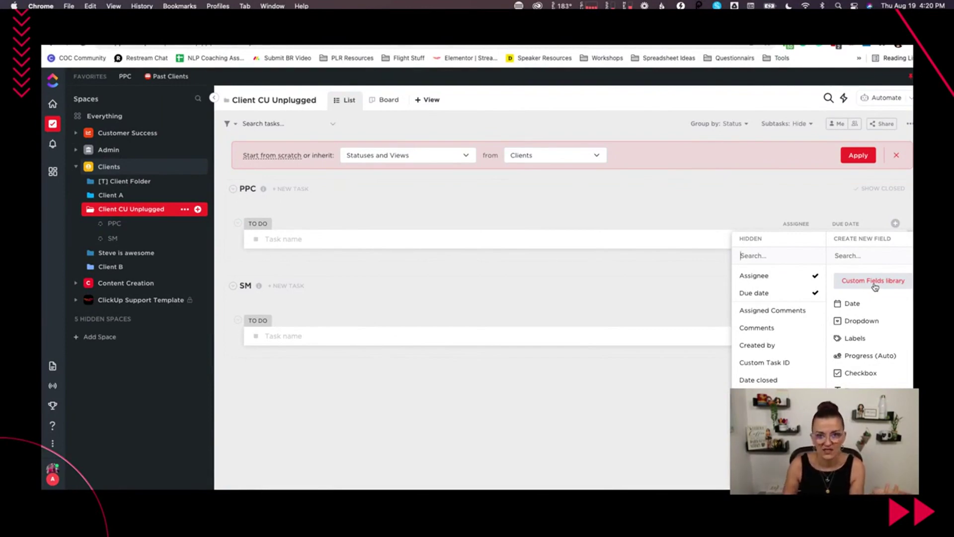
pyautogui.click(874, 282)
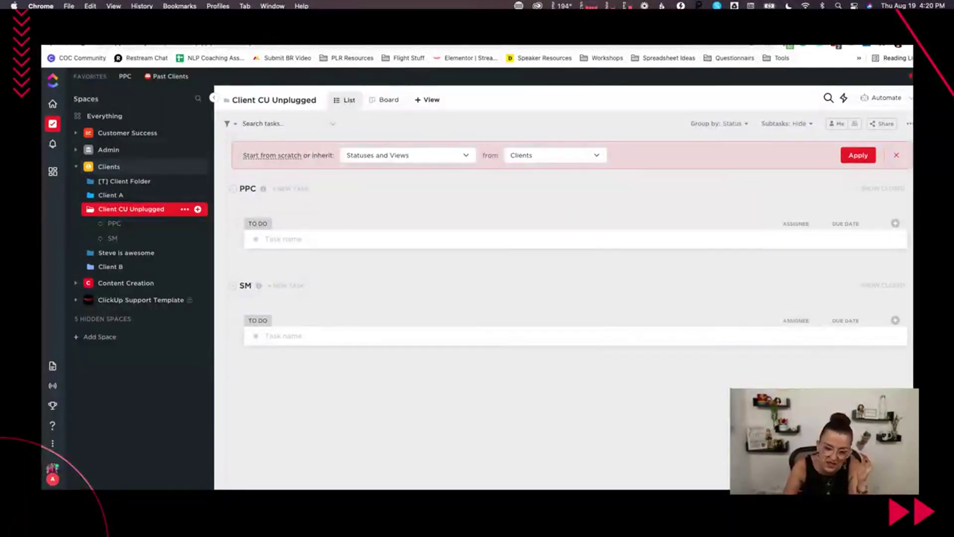